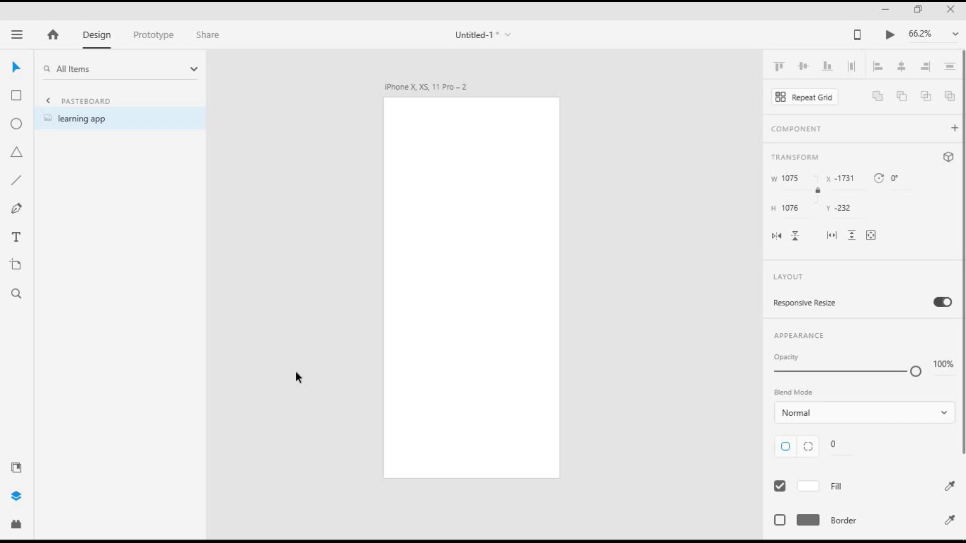
Step: Scroll the pasteboard to bring the learning app mockup into view
scroll(295, 370, "left", 10)
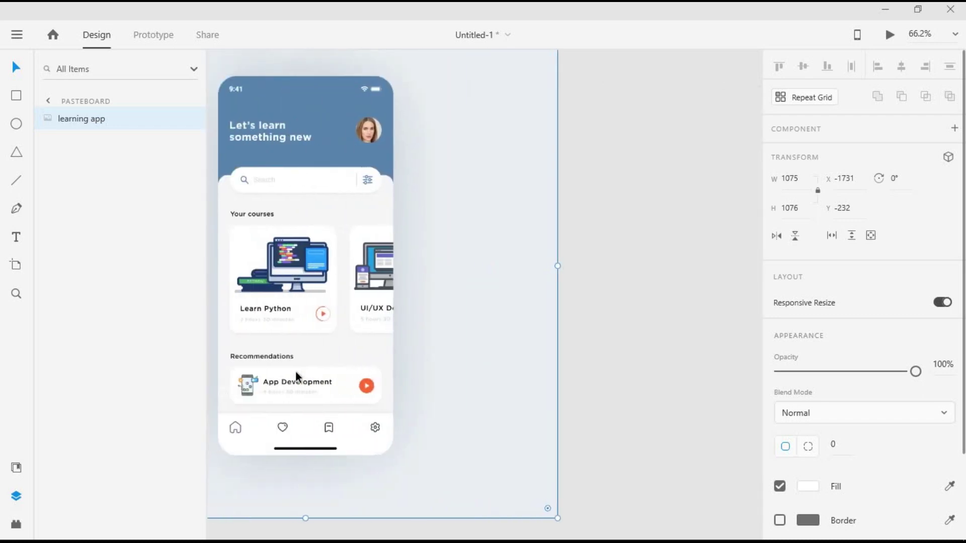
scroll(295, 370, "down", 2)
Step: Move the mockup nearer and create a copy of the iPhone artboard beside the original
left_click_drag(309, 211, 404, 220)
scroll(404, 219, "right", 1)
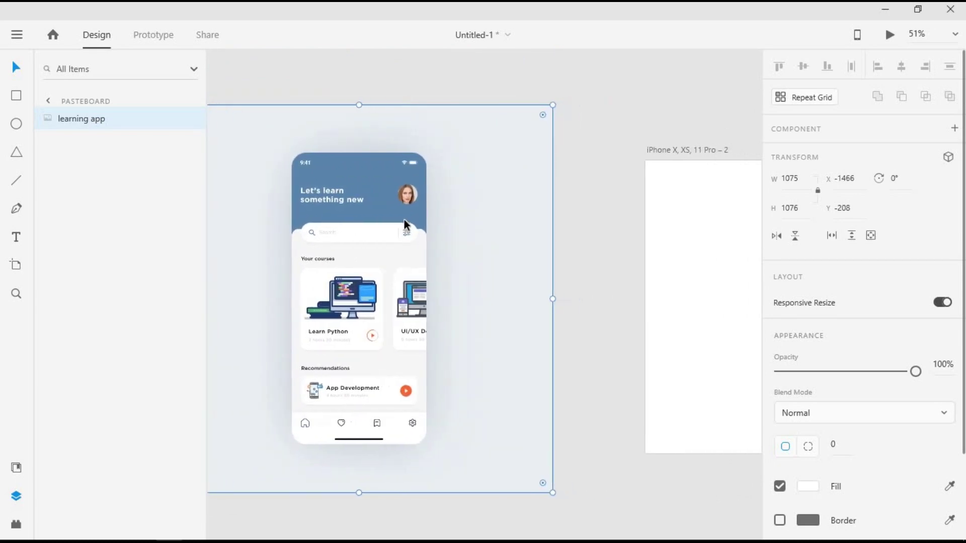
scroll(403, 220, "right", 1)
scroll(403, 219, "down", 3)
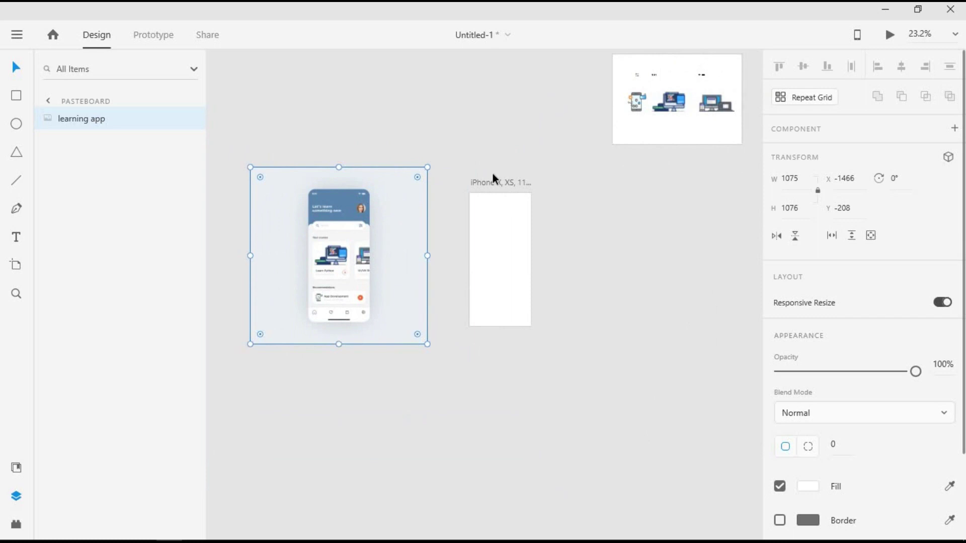
left_click(493, 182)
left_click_drag(493, 181, 576, 183)
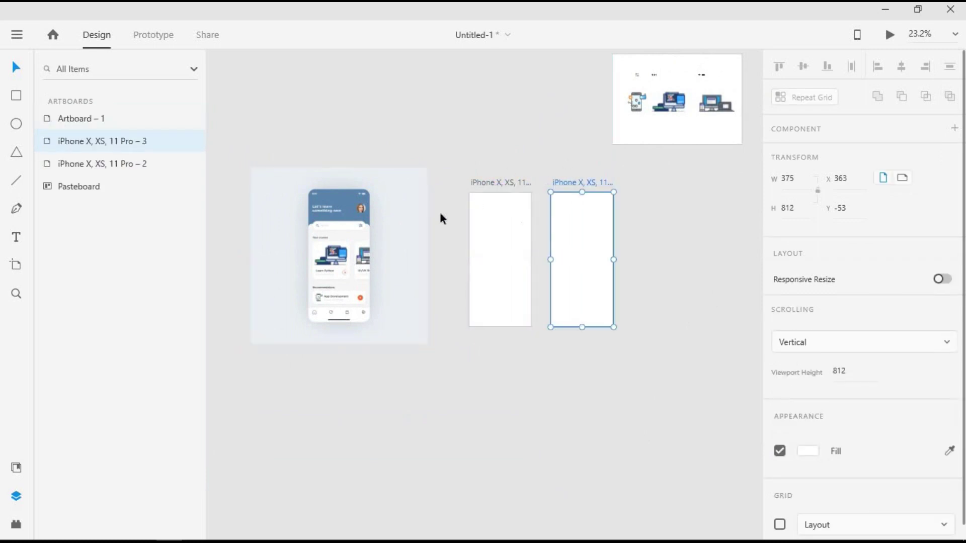
Step: Discard the extra duplicate artboard and lay the mockup group over the first iPhone artboard
left_click(493, 182)
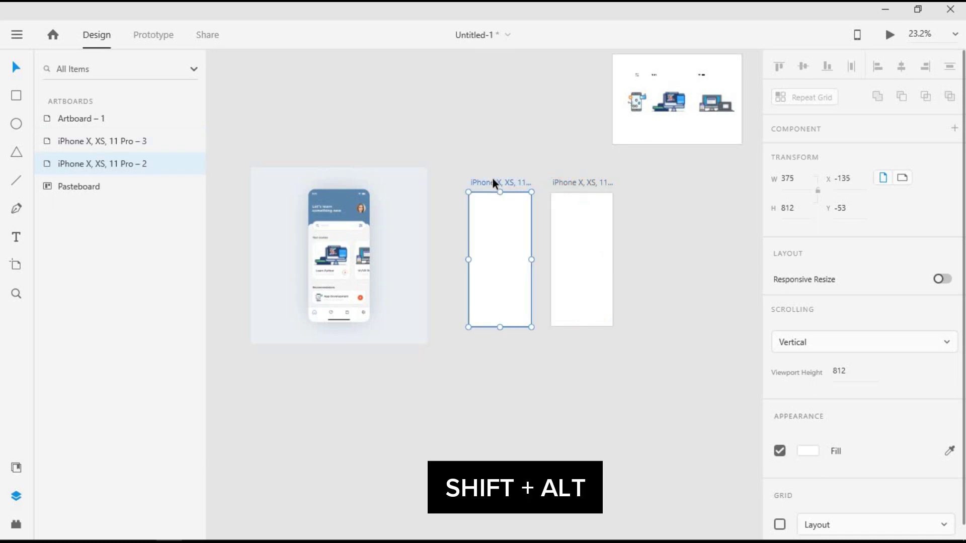
key("ctrl+d")
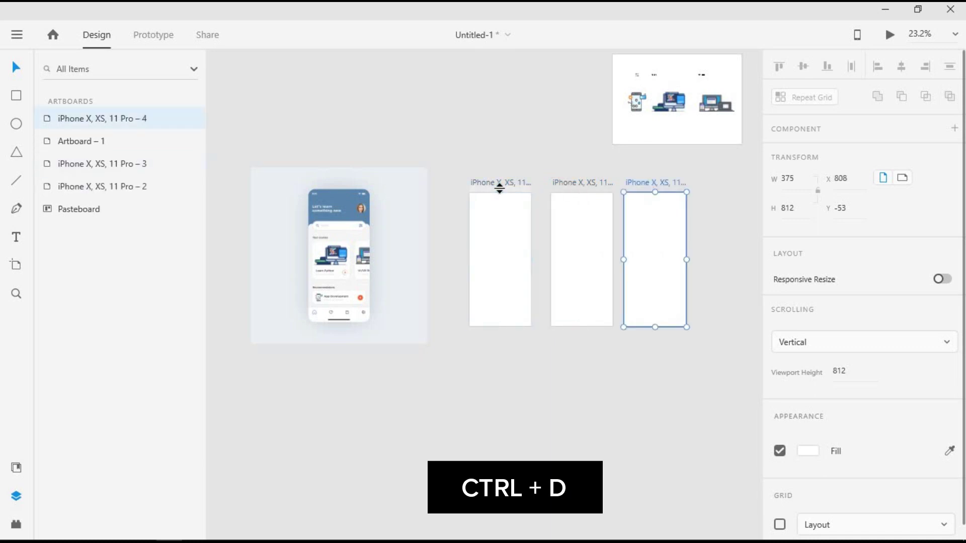
key("Delete")
left_click(324, 246)
left_click_drag(372, 215, 491, 245)
key("Escape")
scroll(517, 208, "up", 1)
scroll(325, 194, "down", 3)
scroll(326, 196, "right", 2)
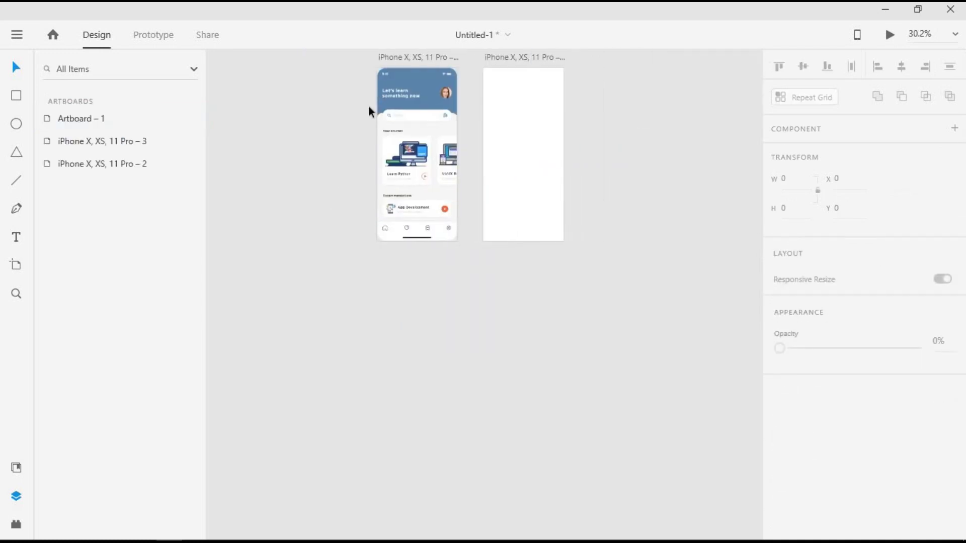
scroll(384, 125, "right", 2)
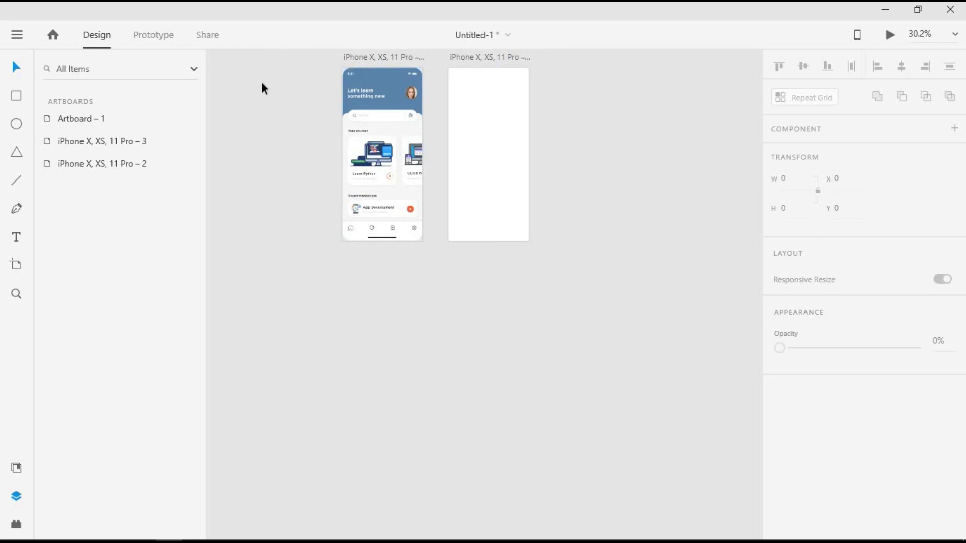
scroll(262, 86, "up", 3)
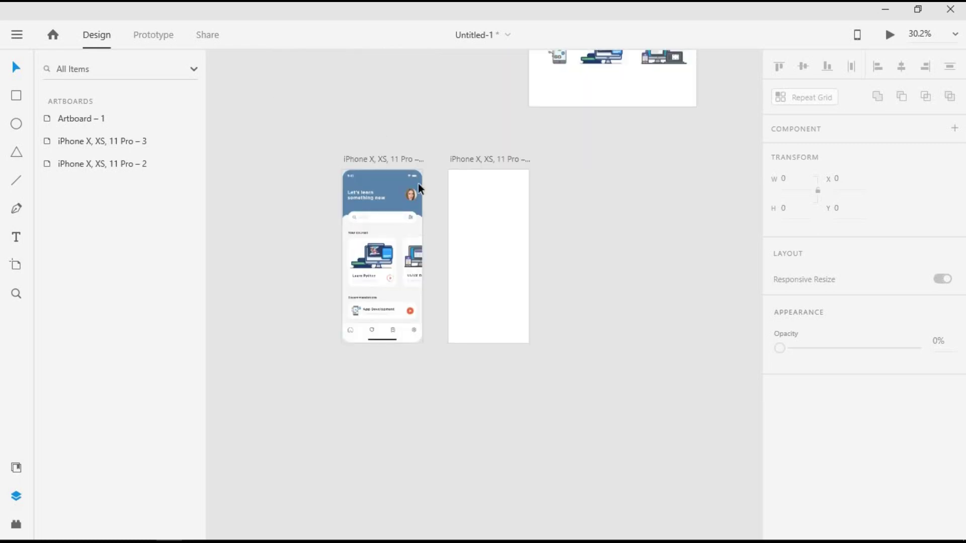
left_click(376, 159)
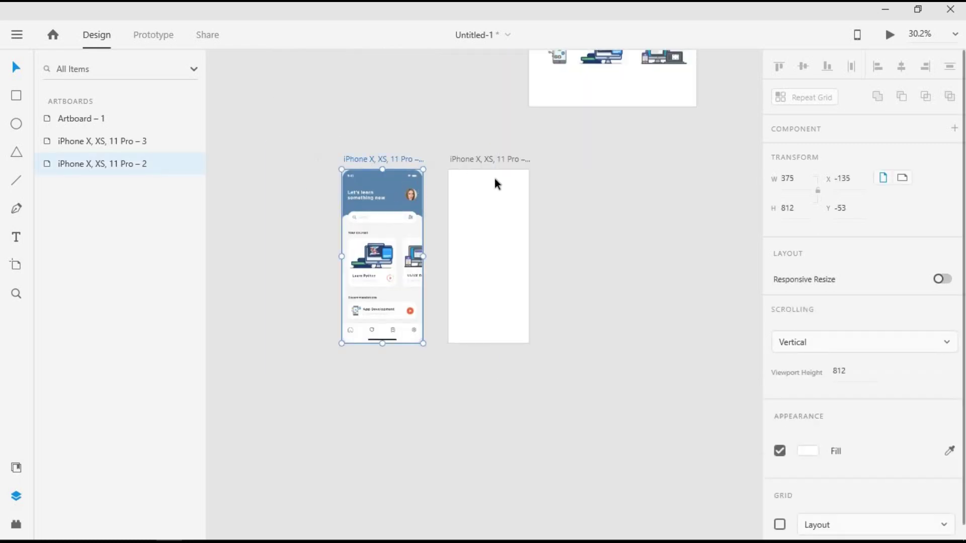
scroll(495, 181, "up", 3)
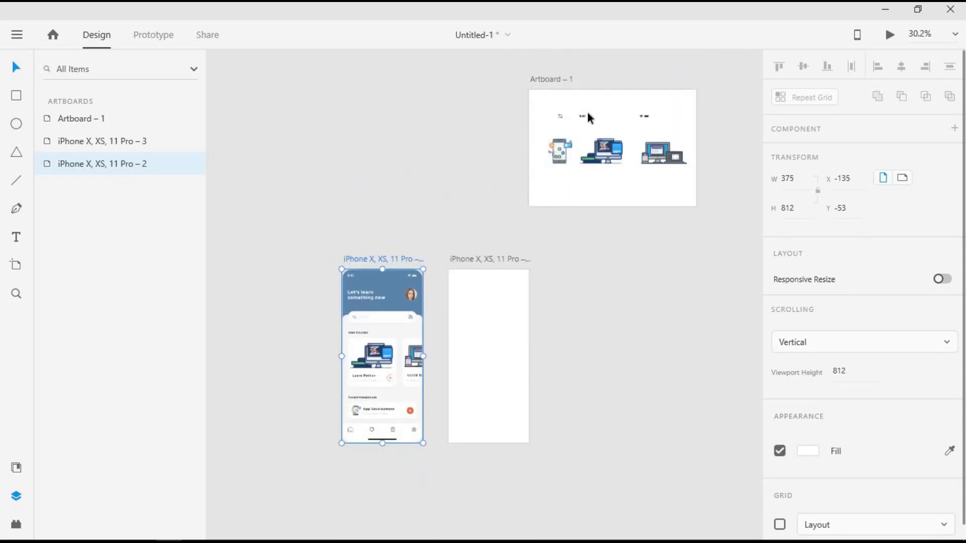
scroll(376, 261, "down", 1)
scroll(373, 258, "up", 3)
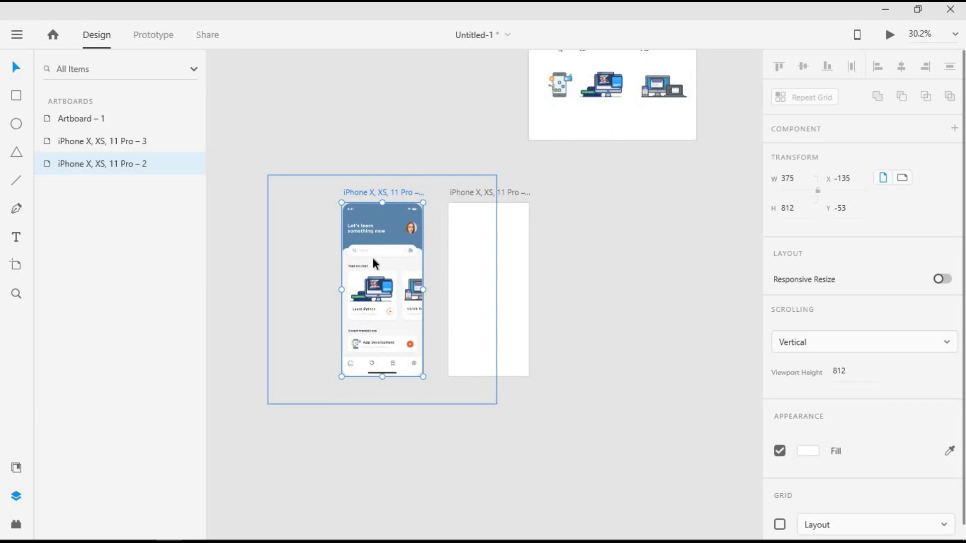
scroll(458, 243, "left", 2)
scroll(459, 243, "down", 2)
scroll(460, 246, "up", 1)
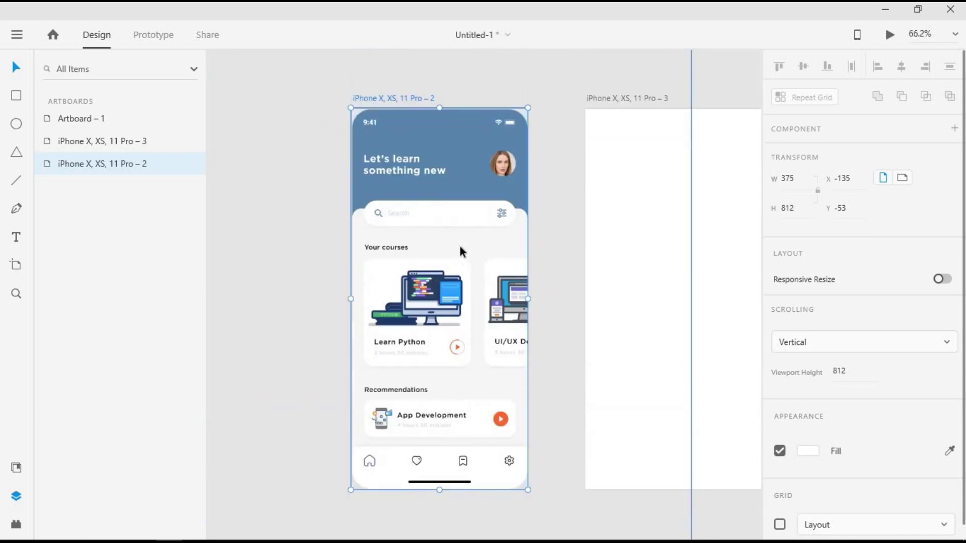
scroll(440, 244, "up", 1)
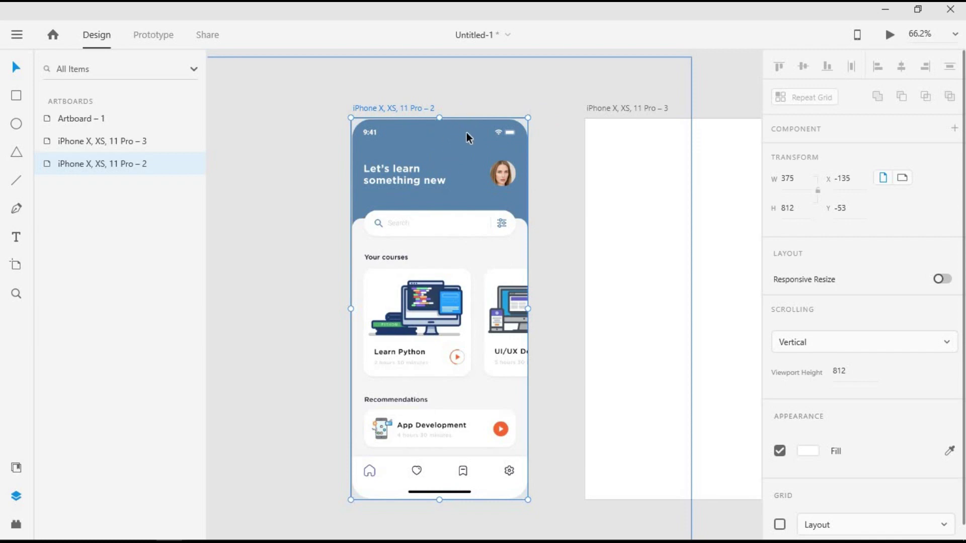
scroll(466, 132, "right", 2)
left_click(552, 107)
scroll(551, 106, "left", 1)
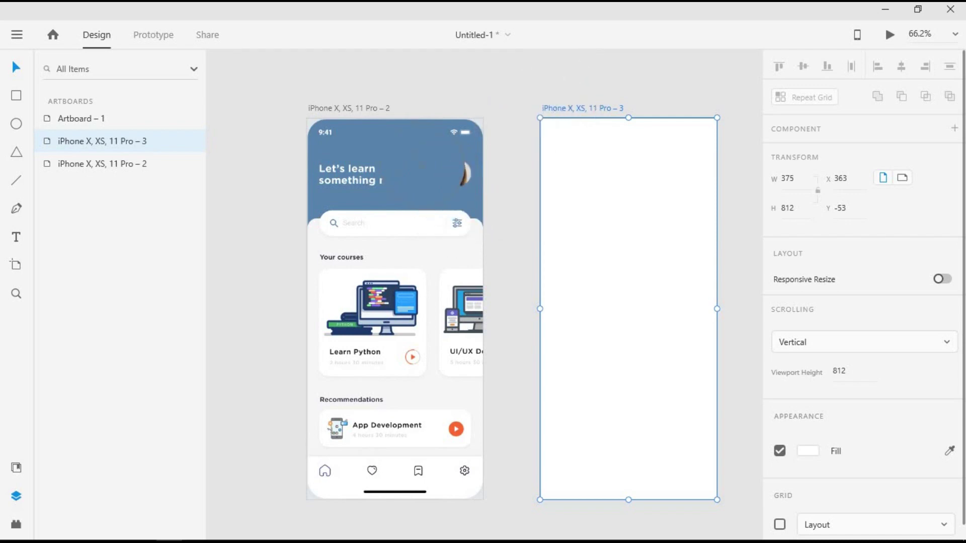
Step: Fill the blank artboard with the header blue, then draw and cut a 375 × 597 panel
key("i")
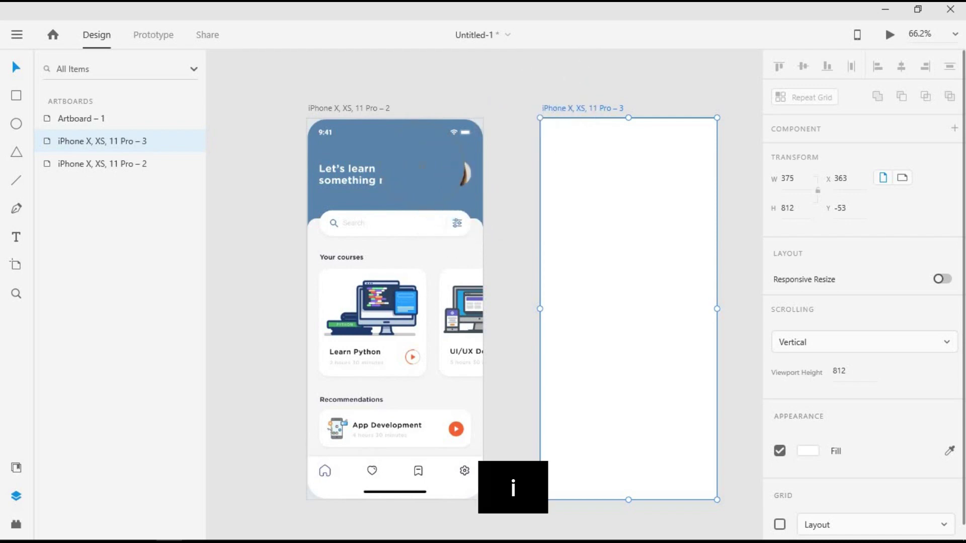
left_click(416, 173)
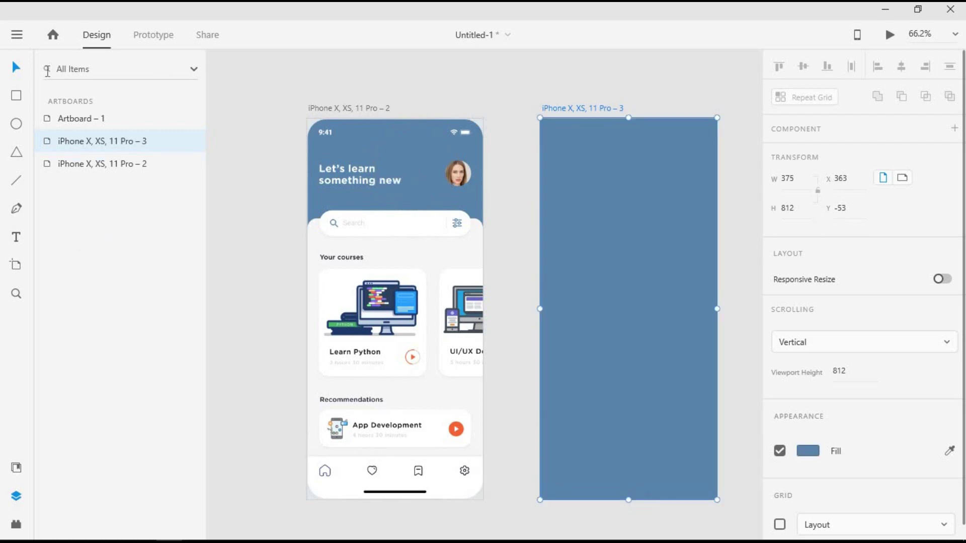
left_click(16, 96)
mouse_move(308, 219)
left_mouse_down()
mouse_move(417, 258)
mouse_move(484, 317)
mouse_move(483, 499)
left_mouse_up()
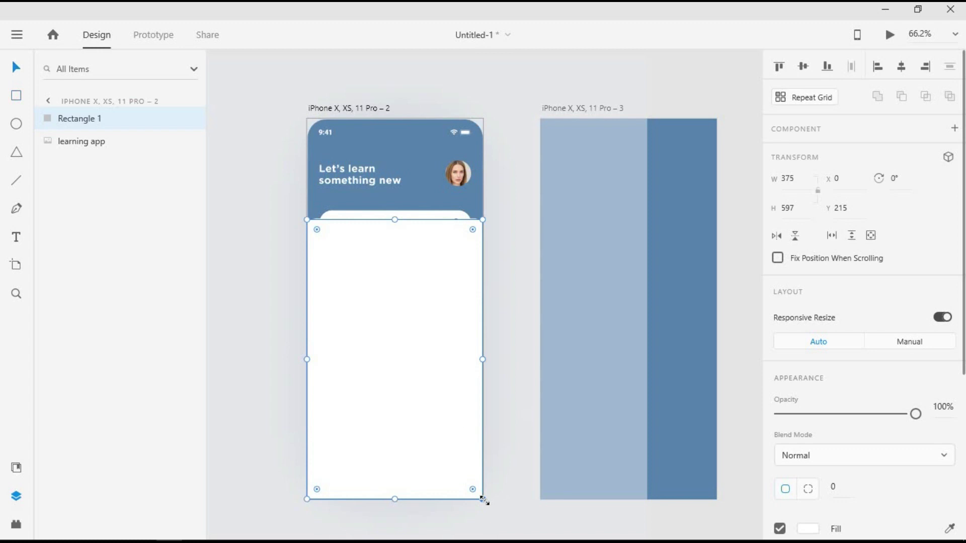
key("ctrl+x")
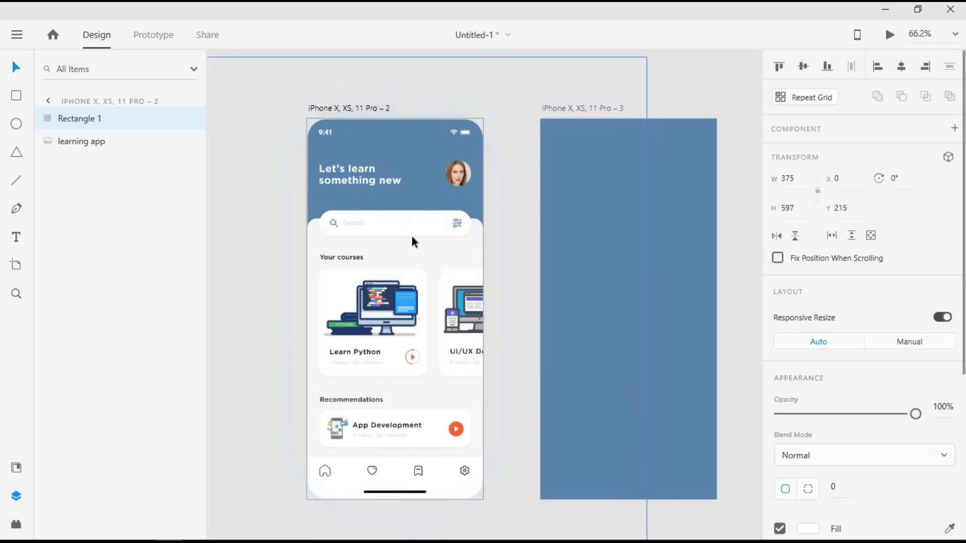
Step: Paste the white panel into the blue artboard and round its top-left and top-right corners to 25
left_click(552, 110)
key("ctrl+v")
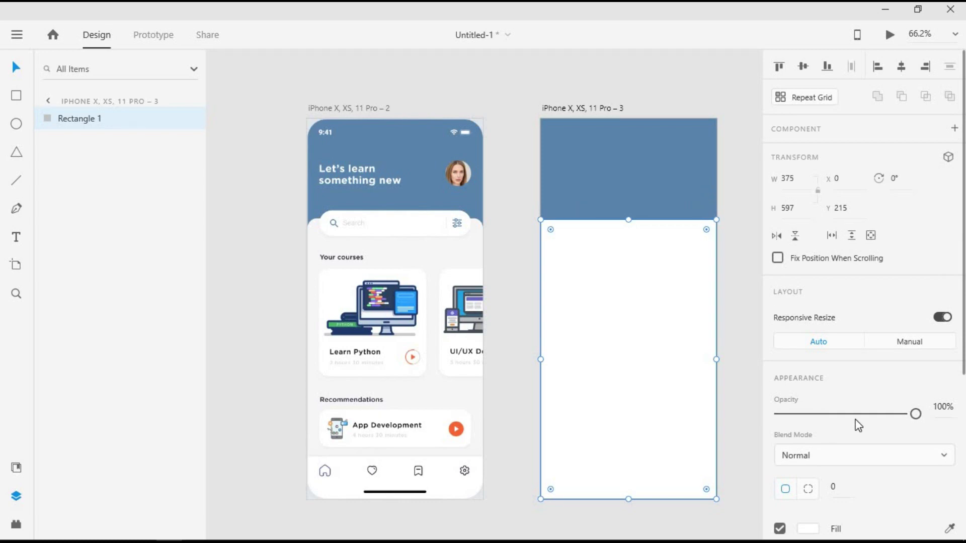
left_click(838, 490)
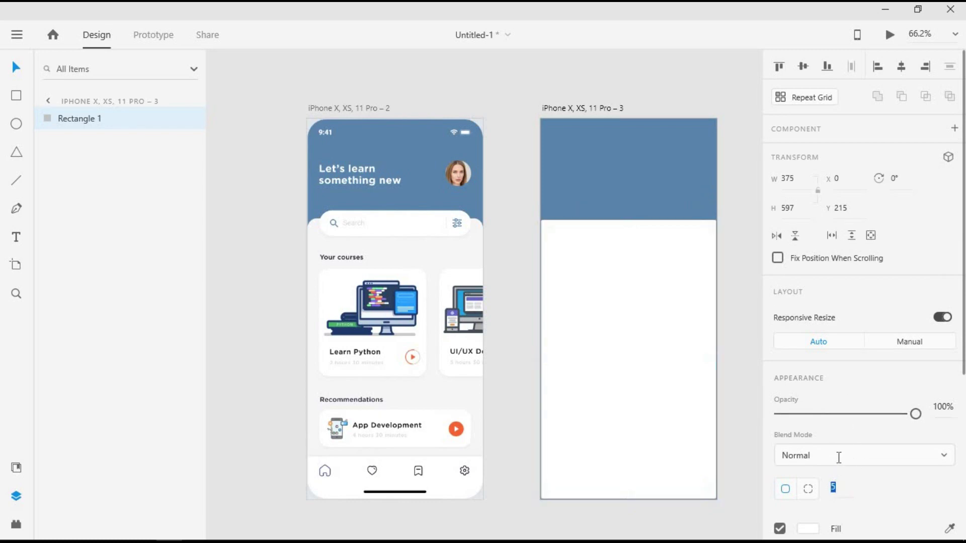
left_click(808, 489)
scroll(809, 489, "down", 5)
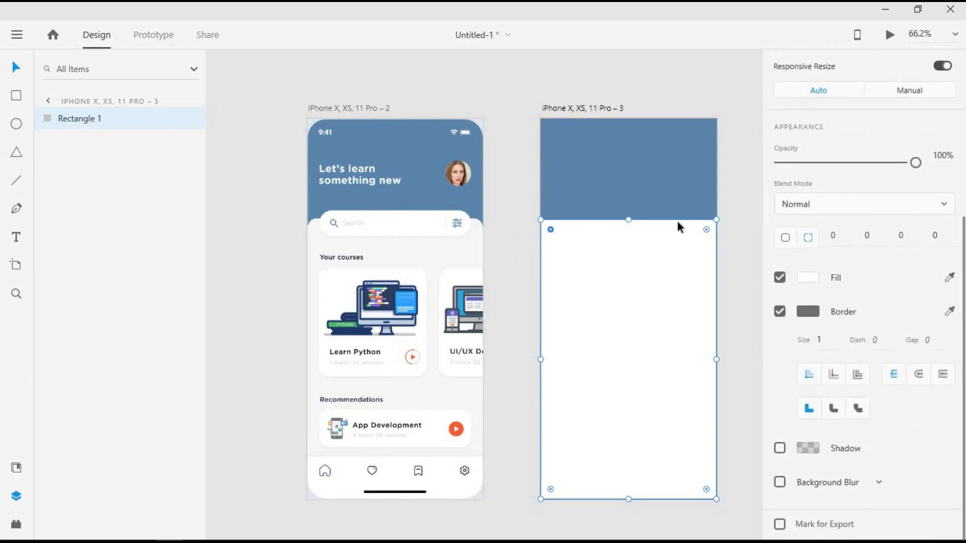
left_click(849, 233)
type("25")
key("Tab")
type("25")
key("Return")
Step: Try moving the panel toward the mockup artboard, then undo the move
left_click(612, 263)
left_click_drag(543, 274, 402, 264)
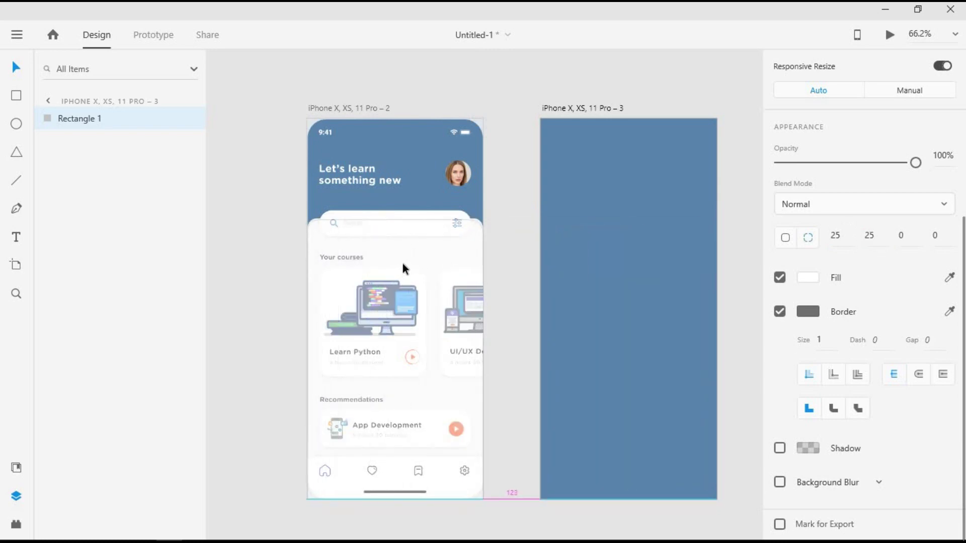
key("ctrl+z")
key("ctrl+z")
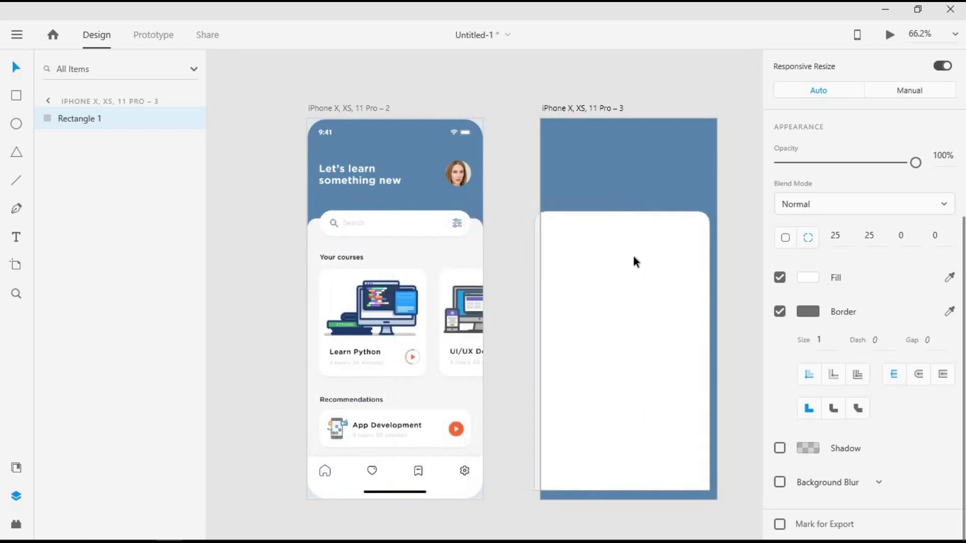
scroll(918, 92, "up", 5)
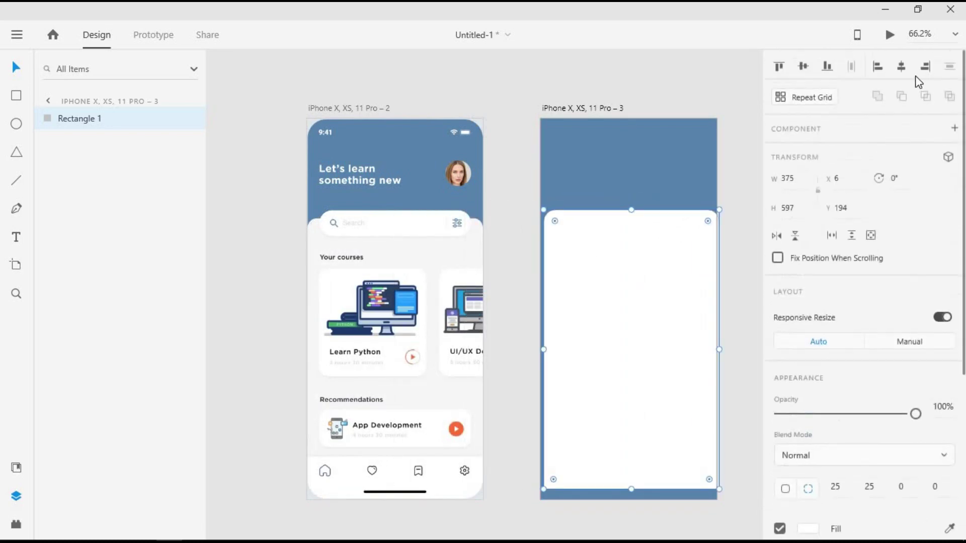
Step: Align the white panel flush with the blue artboard's bottom and left edges
left_click(828, 67)
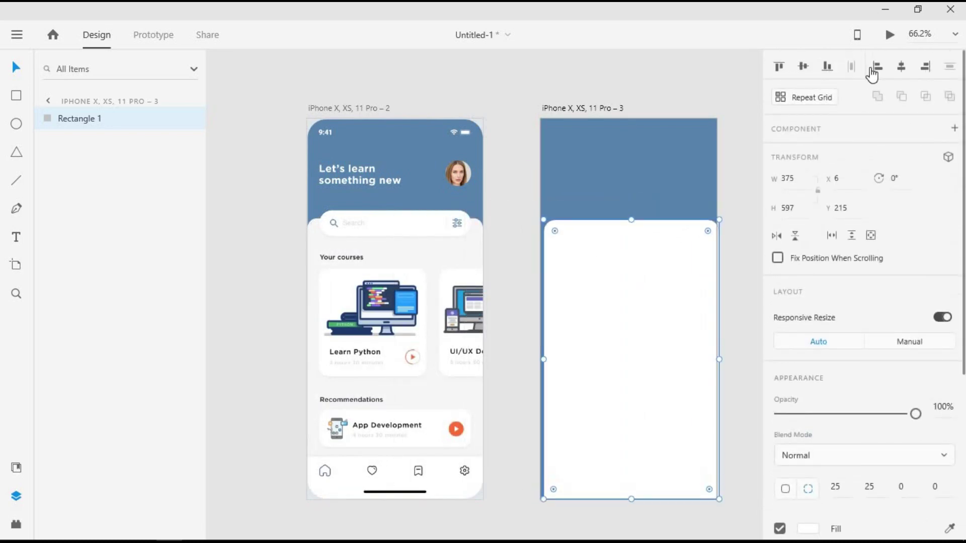
left_click(901, 66)
left_click(752, 177)
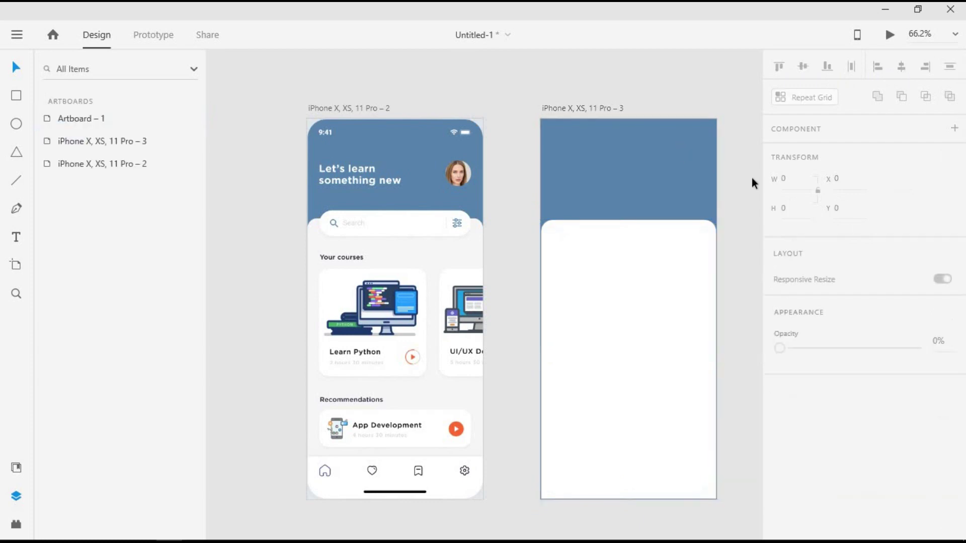
Step: Turn off the white panel's border
left_click(671, 292)
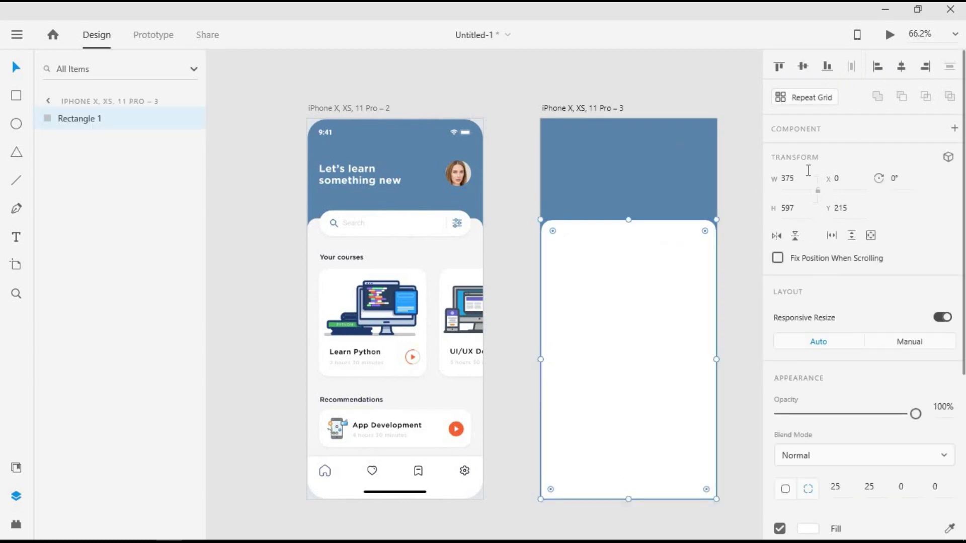
scroll(780, 271, "down", 5)
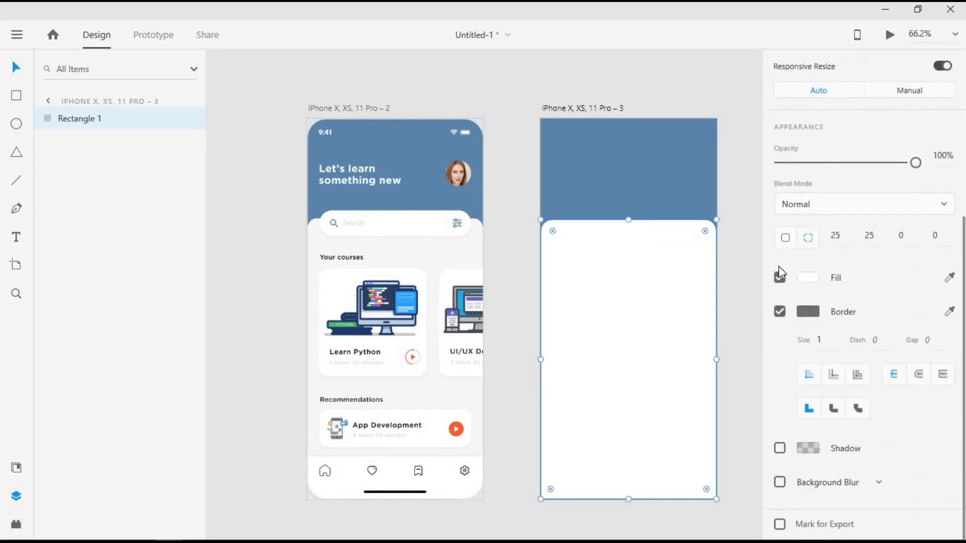
left_click(780, 312)
scroll(783, 317, "up", 2)
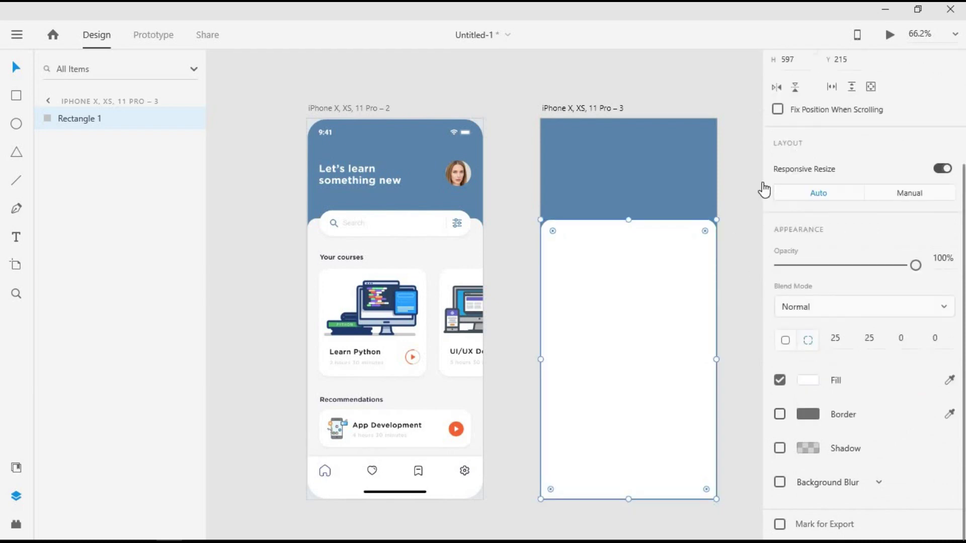
Step: Recolour the rounded panel on artboard 3 with the reference's light gray using the eyedropper
left_click(741, 248)
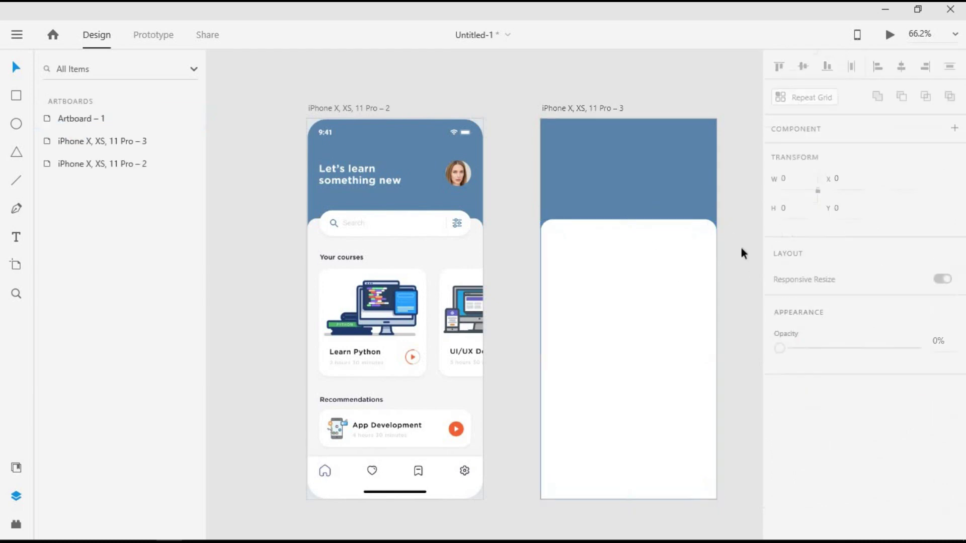
scroll(741, 248, "right", 1)
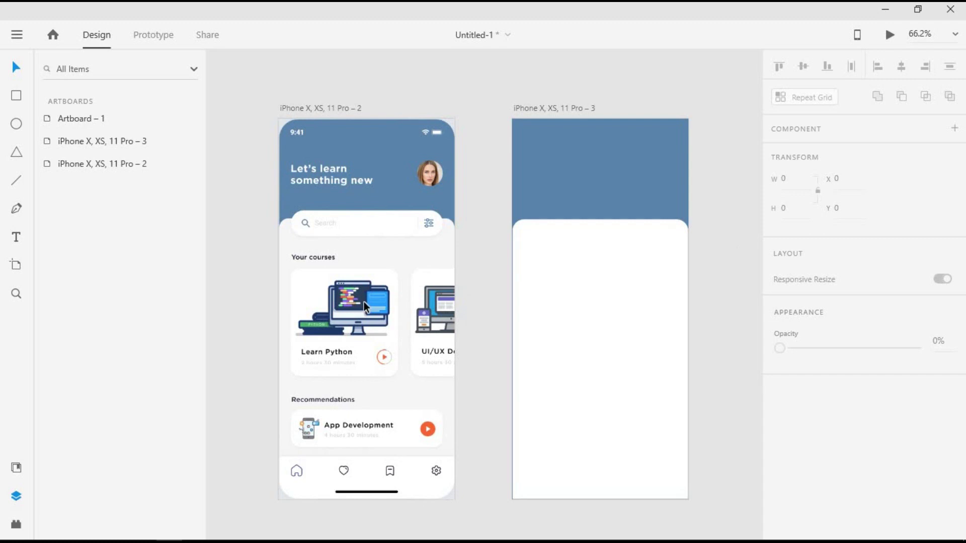
left_click(630, 282)
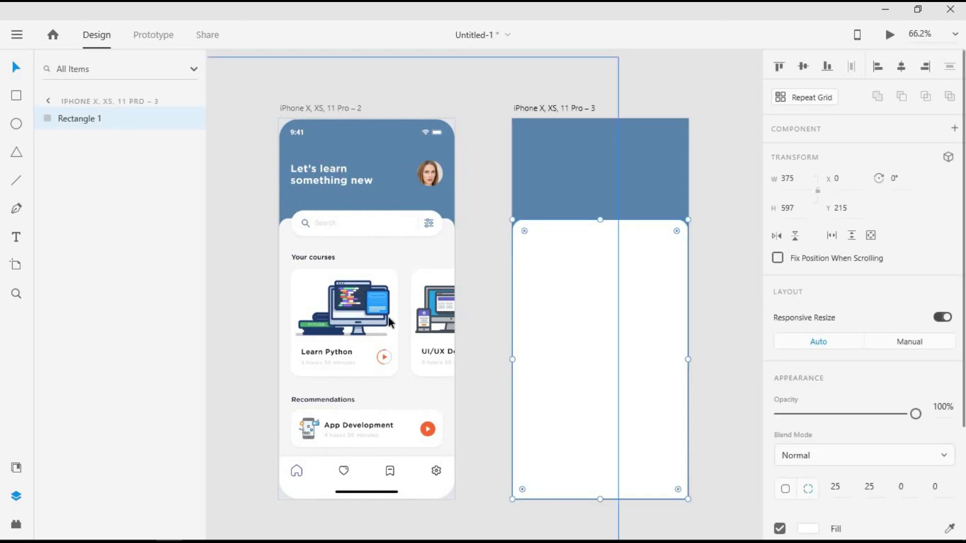
key("i")
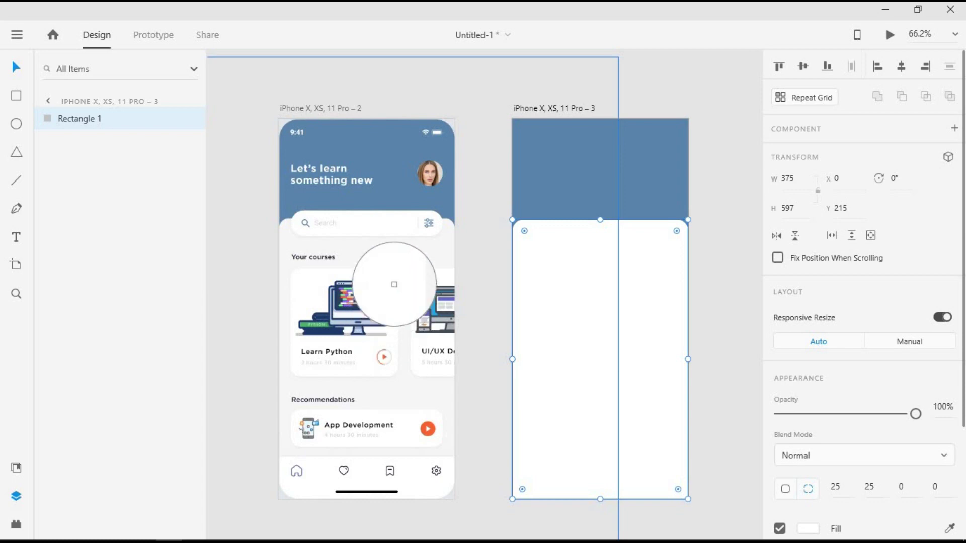
left_click(400, 243)
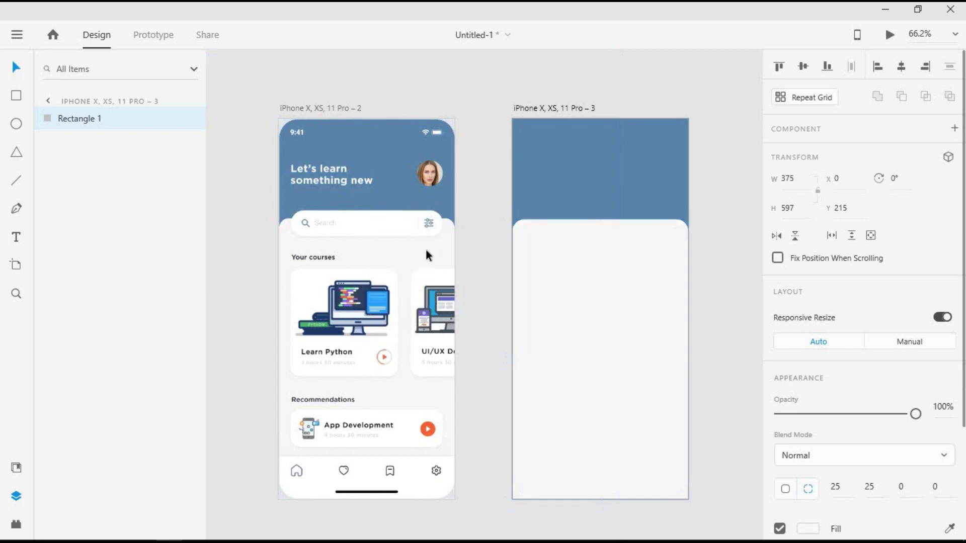
left_click(723, 237)
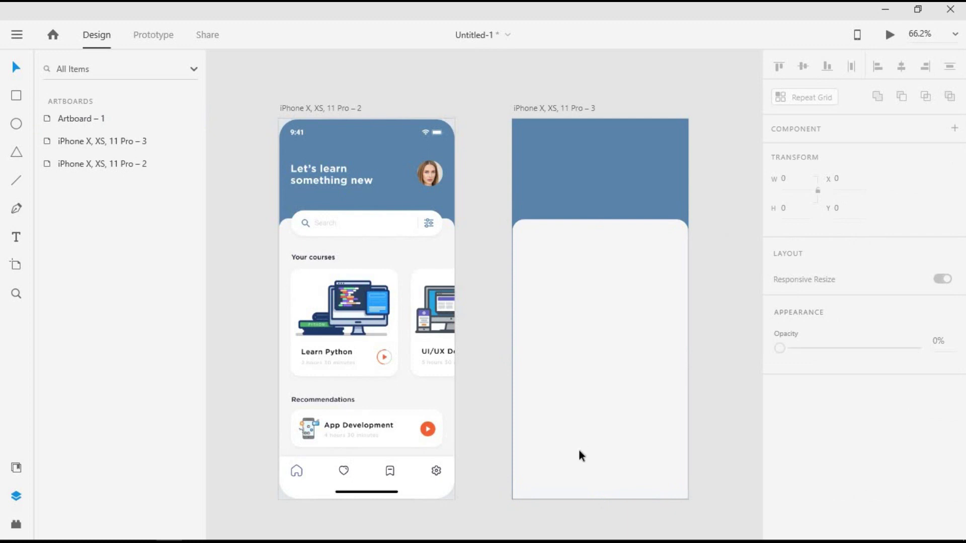
Step: Move the mockup's 9:41 status bar group onto the top of artboard 3
scroll(597, 165, "right", 1)
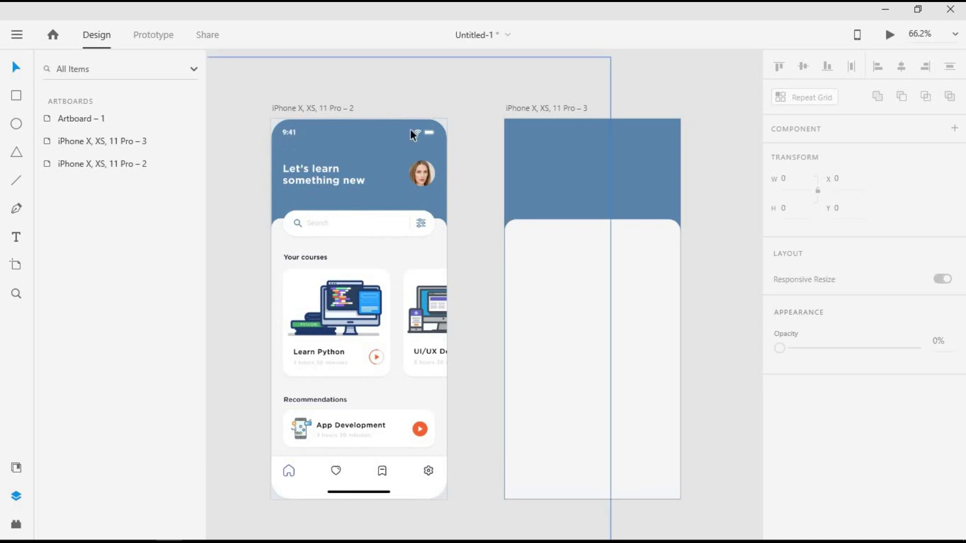
scroll(565, 139, "right", 4)
scroll(566, 139, "up", 6)
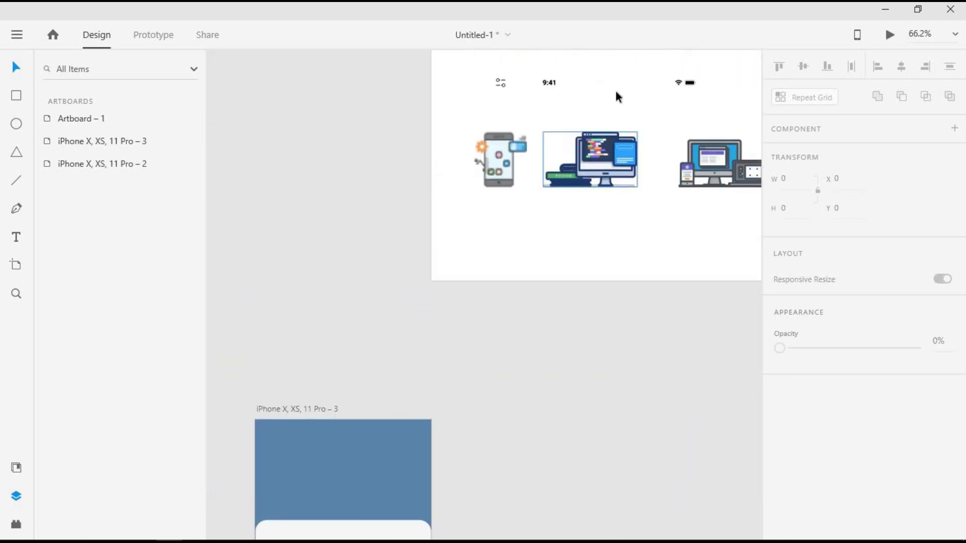
left_click(688, 81)
left_click_drag(690, 81, 657, 88)
left_click_drag(456, 346, 415, 430)
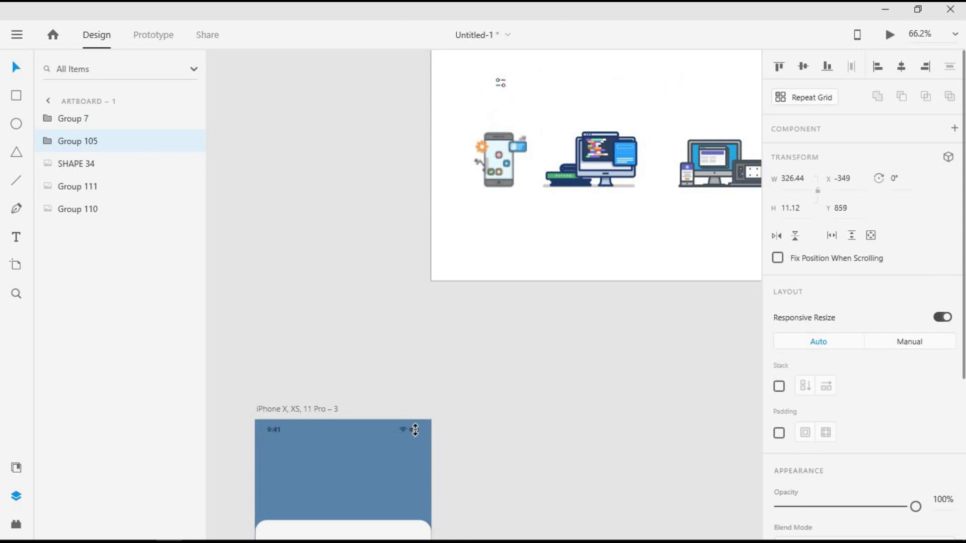
Step: Set the status bar's fill and border to white #FFFFFF
scroll(414, 430, "left", 2)
scroll(334, 356, "down", 3)
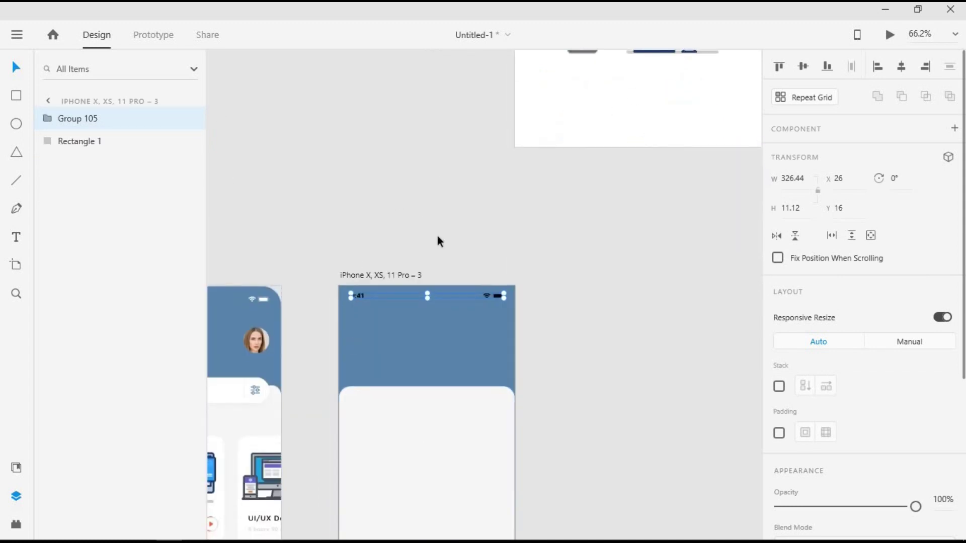
scroll(438, 237, "down", 5)
scroll(438, 237, "up", 3)
scroll(438, 237, "left", 3)
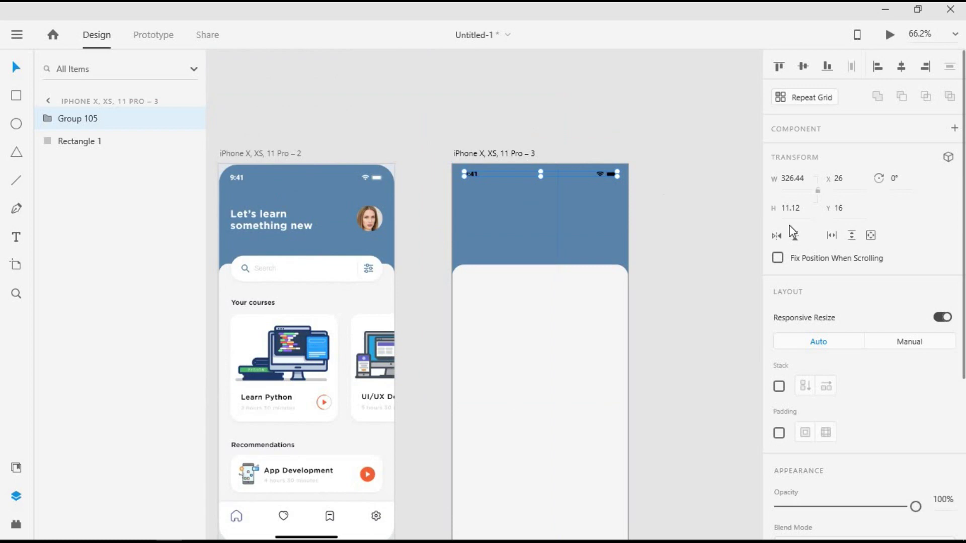
scroll(792, 233, "down", 4)
scroll(790, 233, "down", 1)
left_click(808, 346)
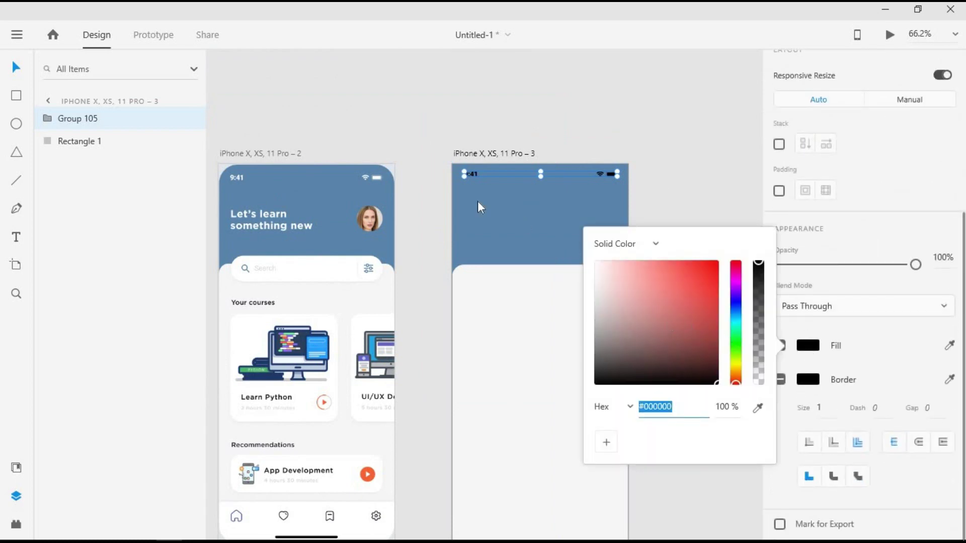
left_click(808, 380)
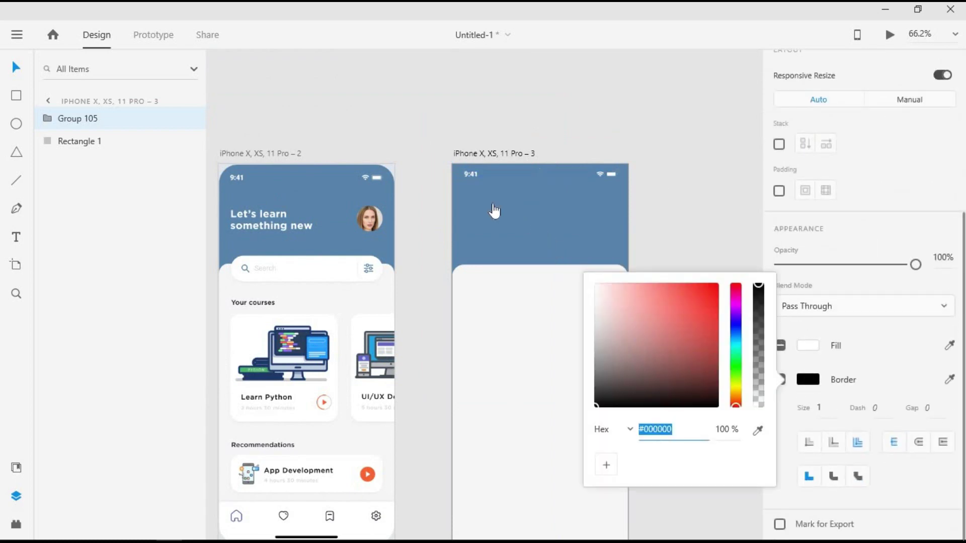
left_click(665, 171)
left_click(612, 174)
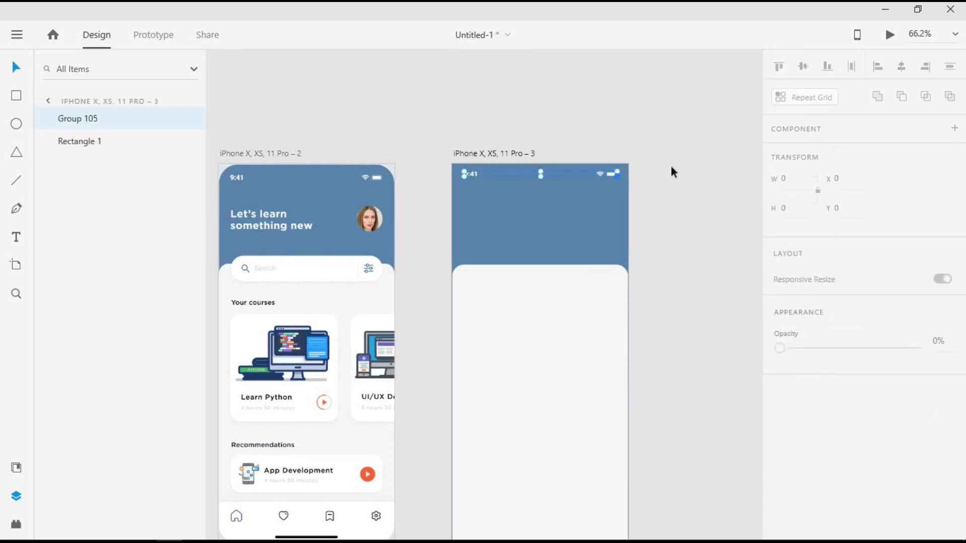
left_click(481, 155)
Step: Draw a full-width rectangle over the reference's bottom navigation area
scroll(481, 155, "left", 2)
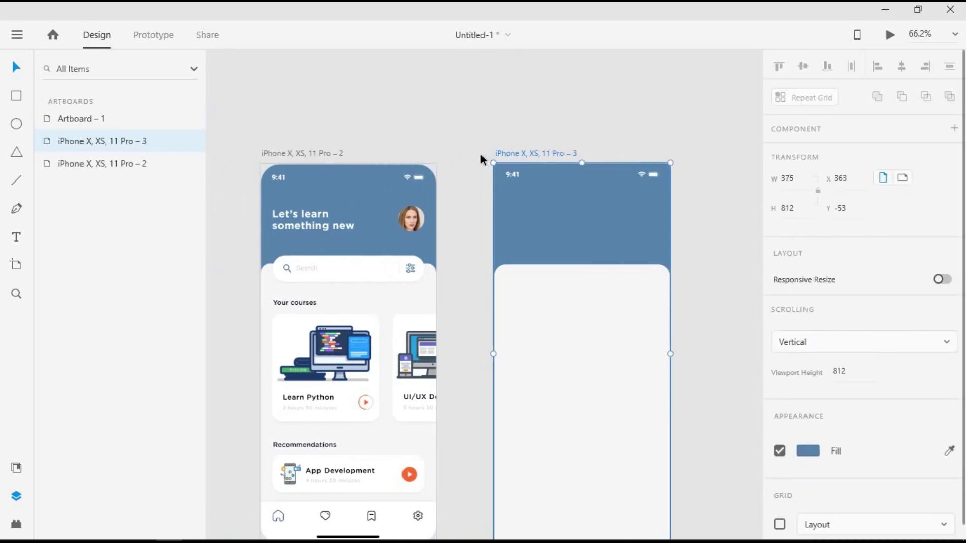
scroll(481, 155, "down", 2)
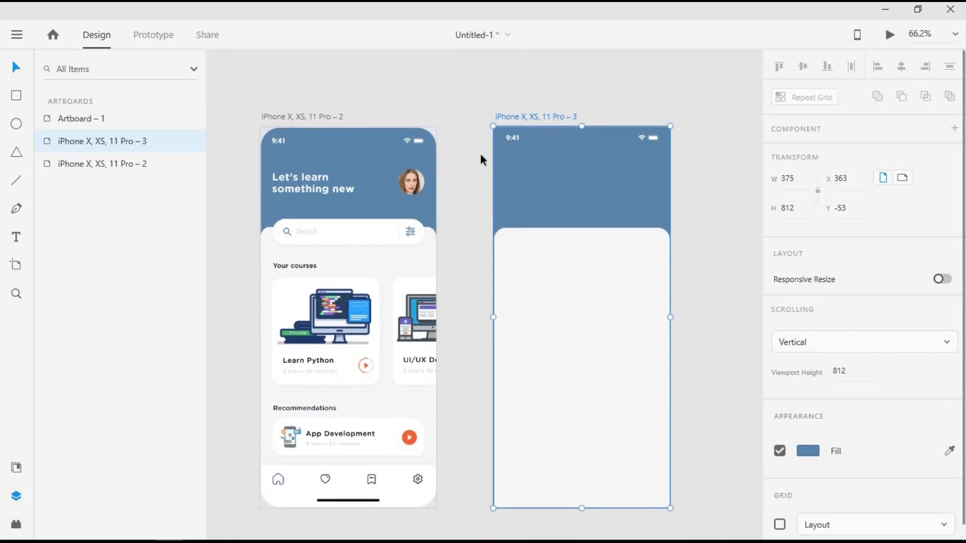
scroll(481, 155, "down", 1)
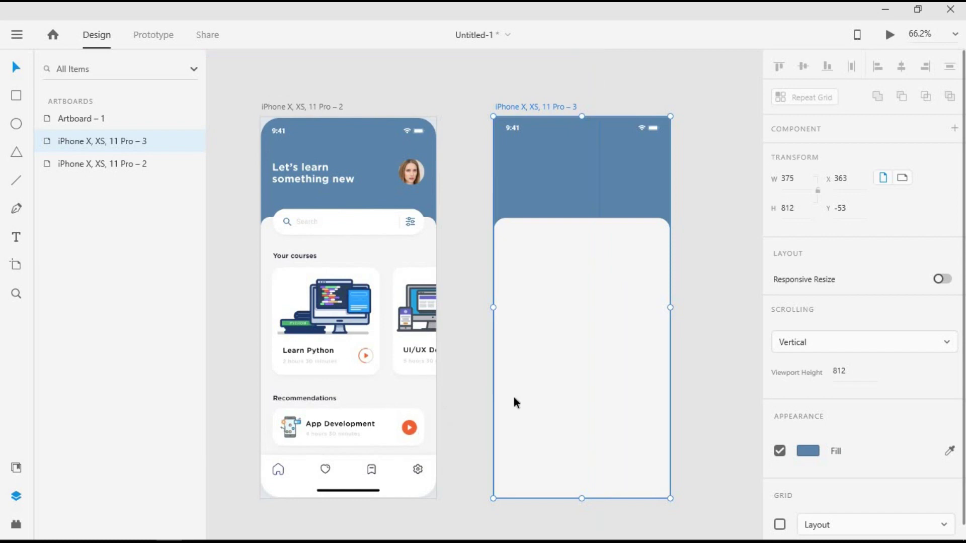
left_click(679, 264)
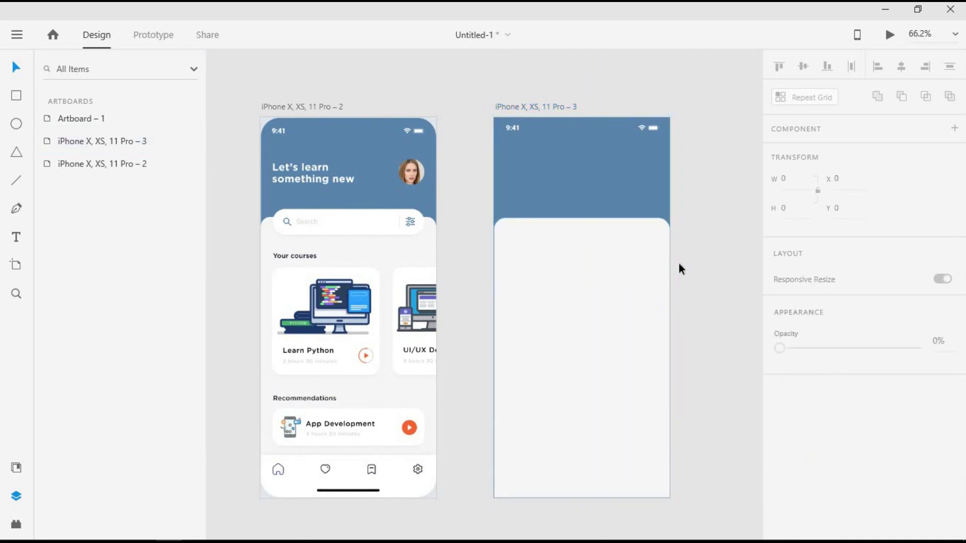
left_click(579, 302)
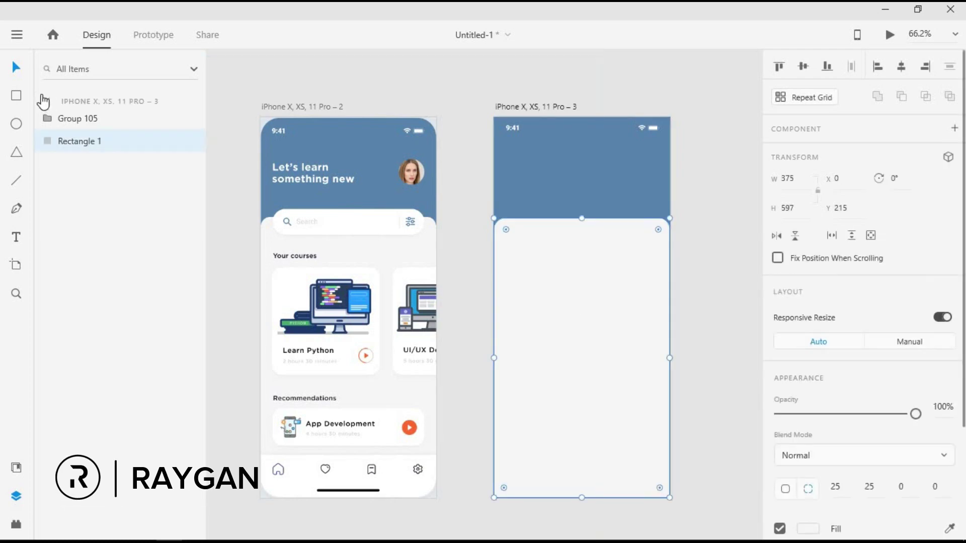
left_click(14, 100)
scroll(503, 322, "down", 5)
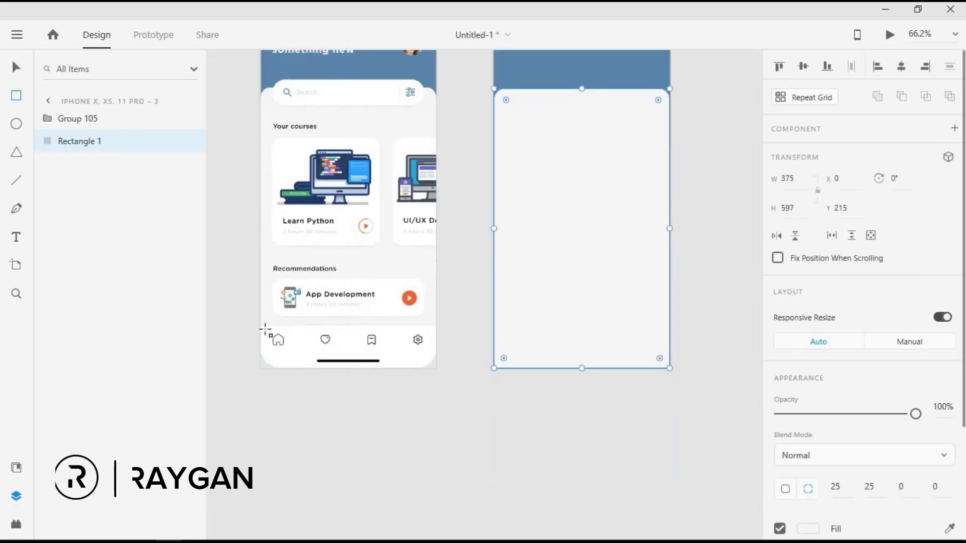
left_click_drag(260, 328, 436, 369)
key("v")
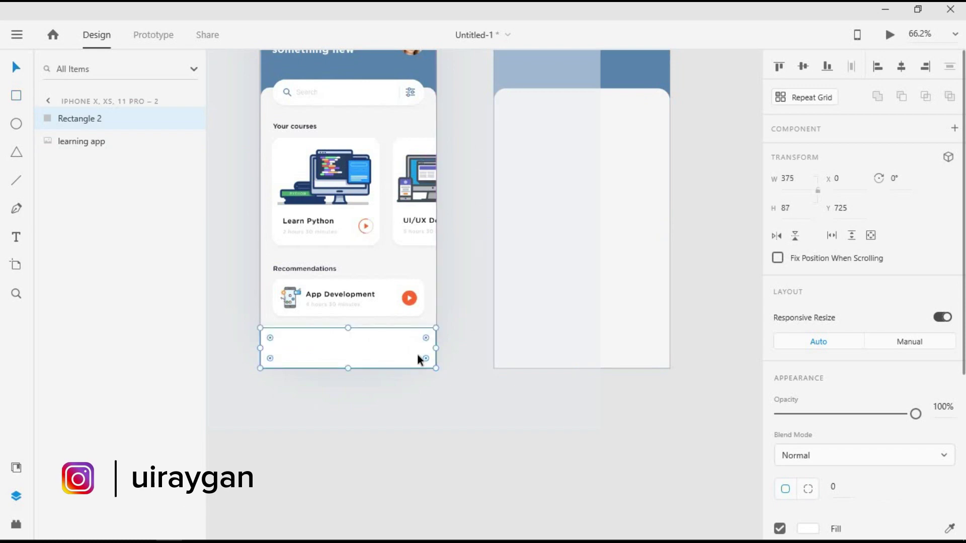
Step: Set the bar's height to 90 and remove it from the reference artboard
scroll(345, 350, "up", 5)
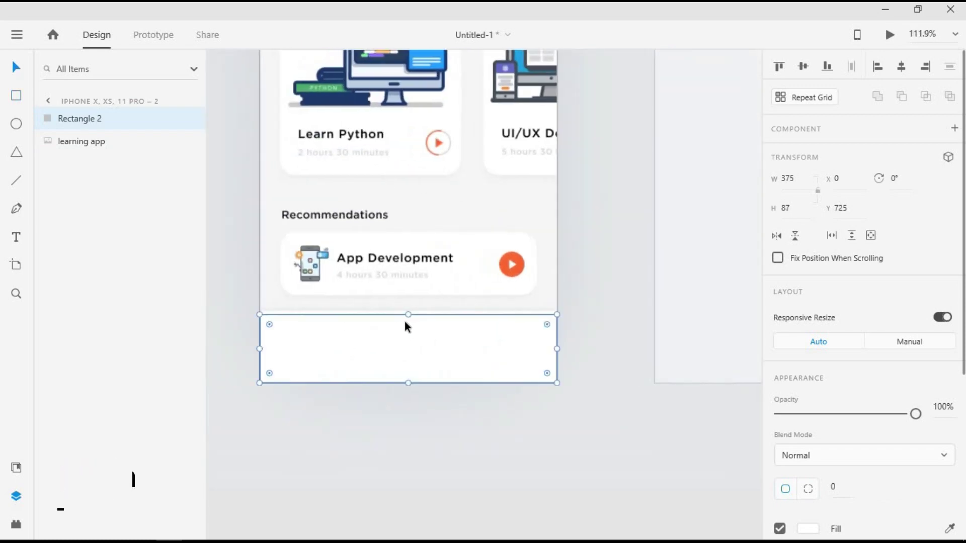
left_click_drag(408, 314, 408, 311)
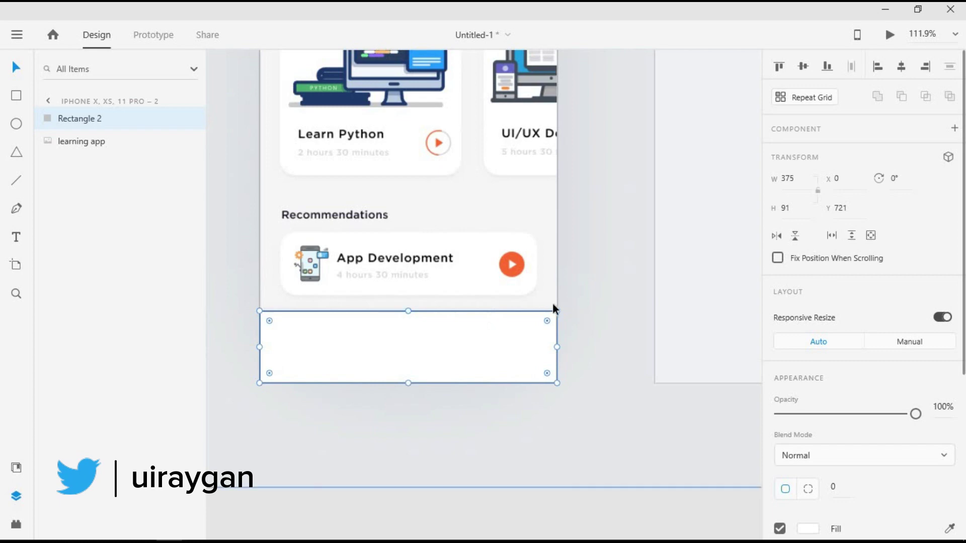
left_click(802, 211)
type("90")
key("Return")
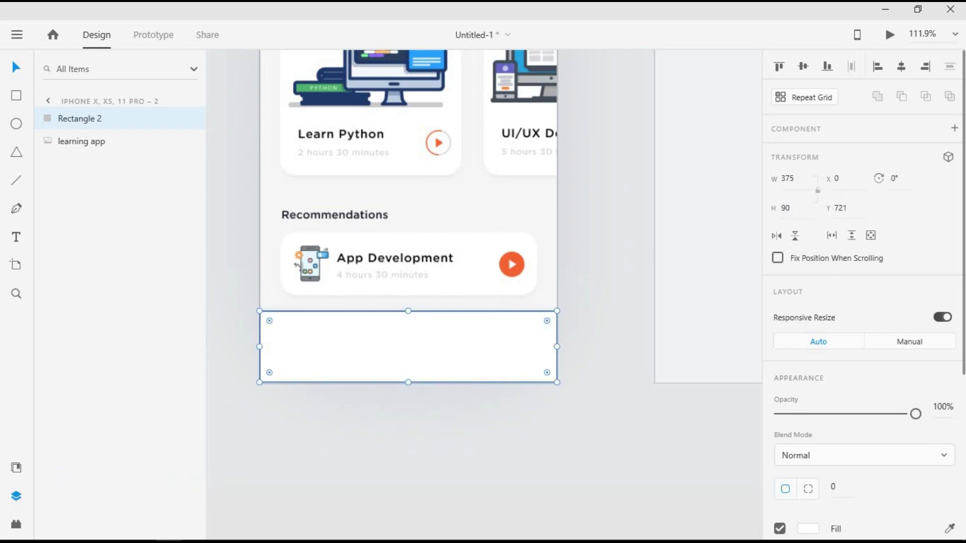
scroll(830, 393, "down", 3)
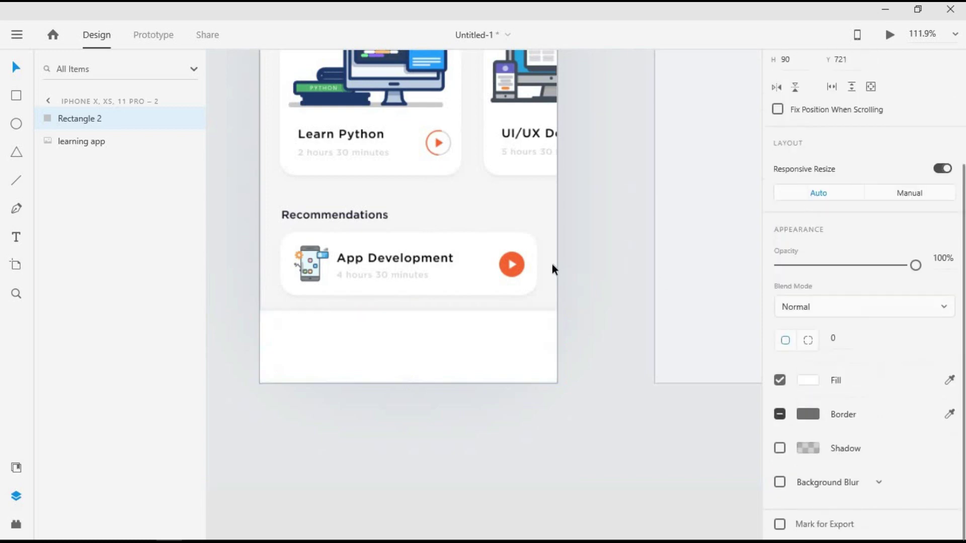
scroll(551, 264, "down", 5)
scroll(503, 276, "right", 2)
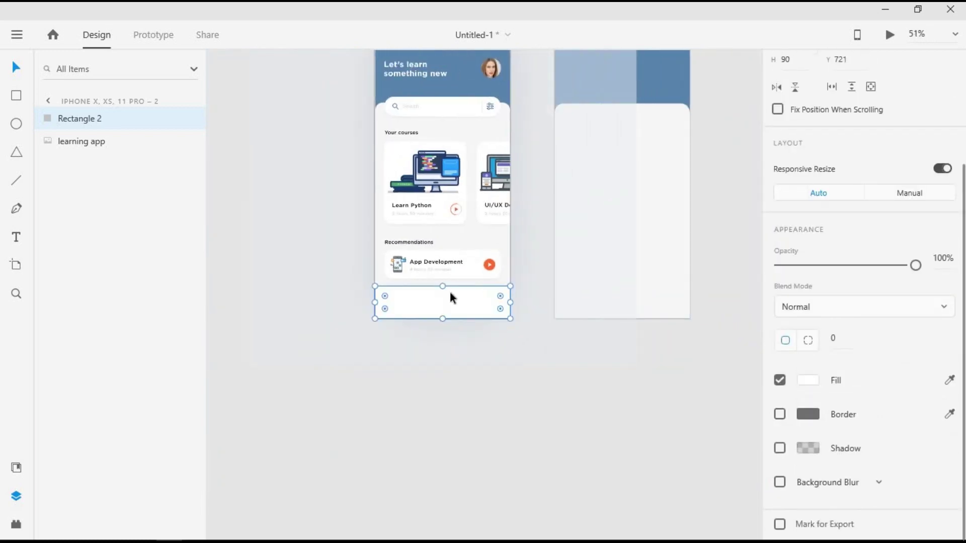
scroll(450, 291, "down", 3)
scroll(449, 291, "down", 1)
key("Delete")
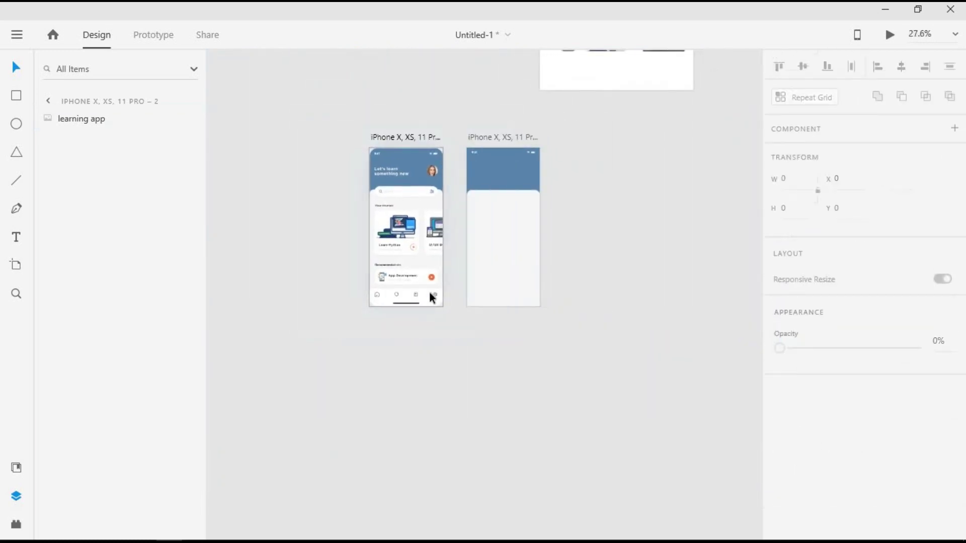
Step: Paste the white 375 × 90 bar along the bottom of iPhone – 3 at X 0, Y 721
left_click(486, 136)
key("ctrl+z")
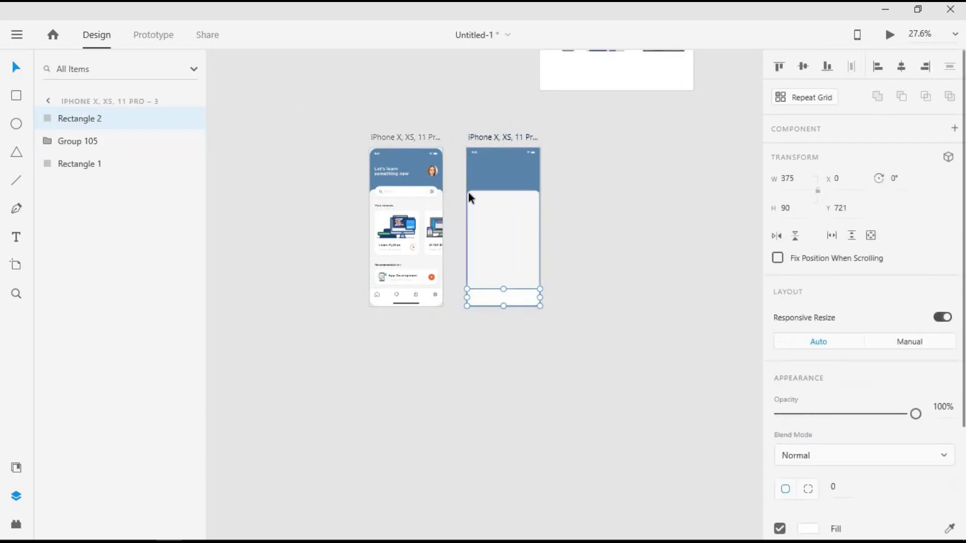
scroll(468, 193, "up", 2)
scroll(469, 192, "up", 1)
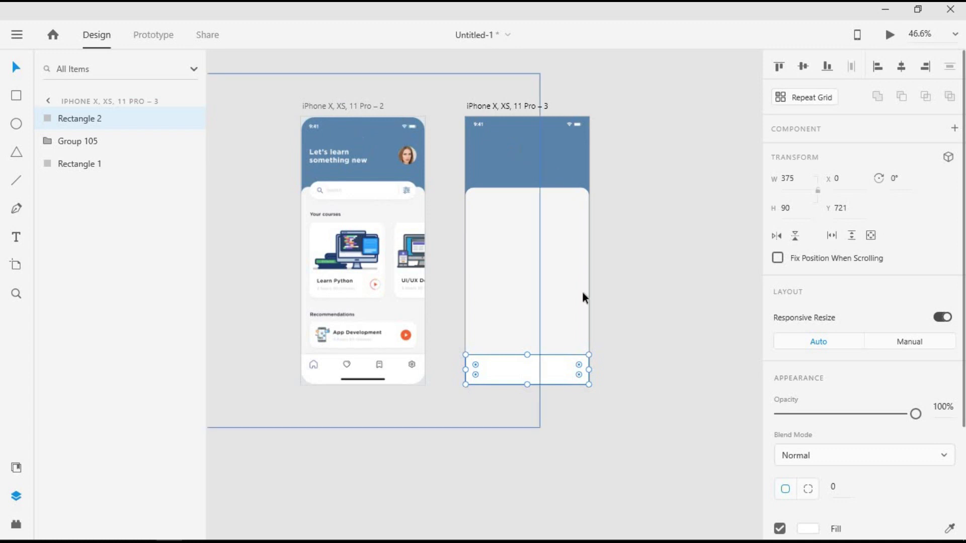
scroll(922, 366, "down", 5)
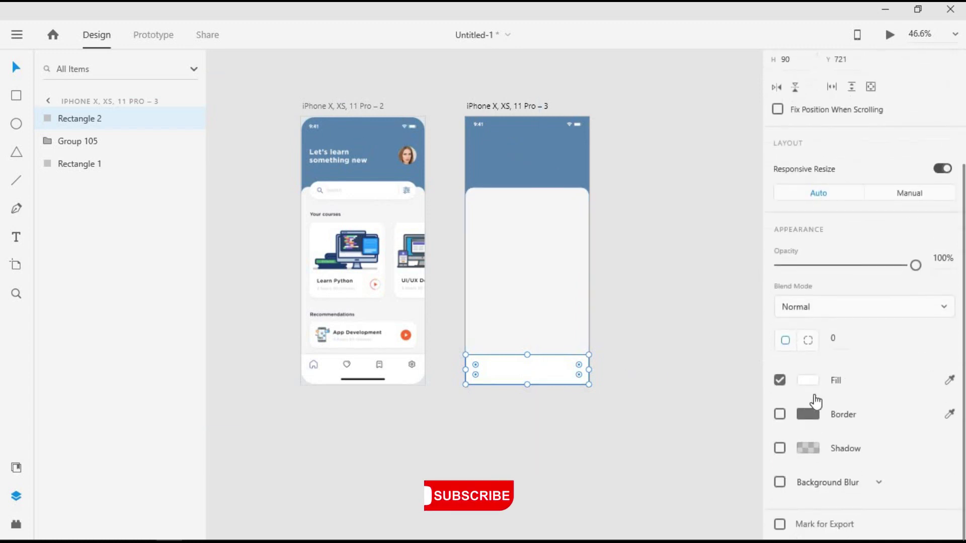